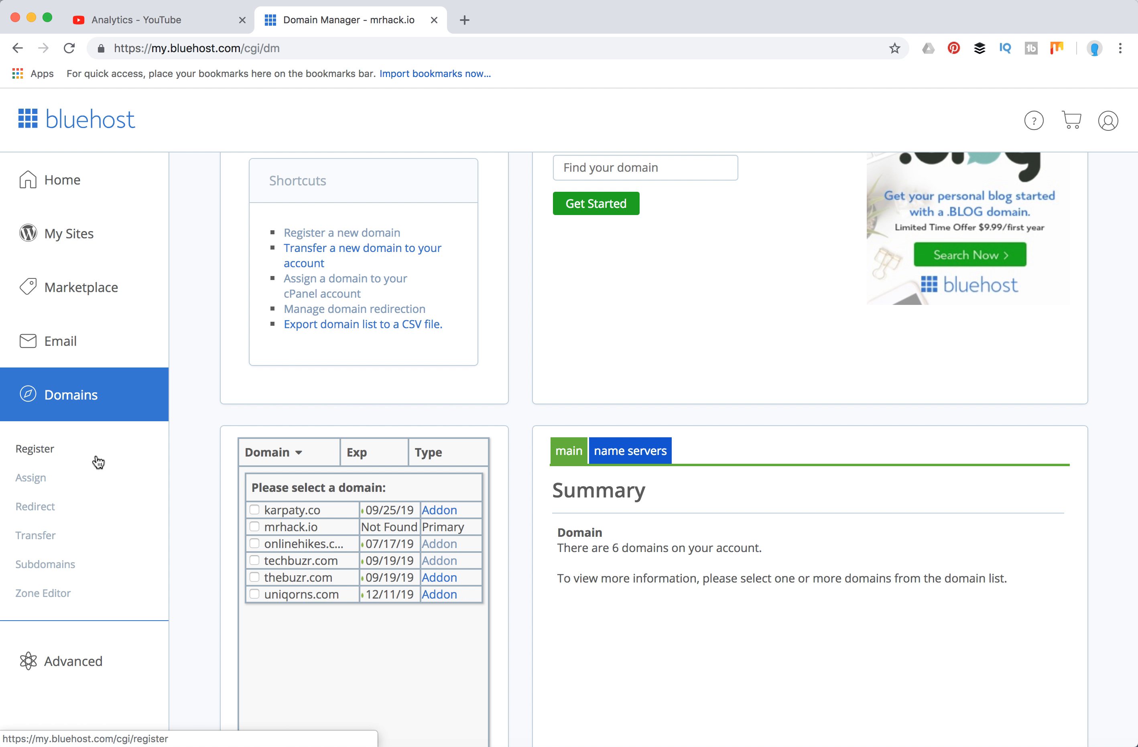
# Open the Assign Domain page and go to the field for a domain not already associated with the account.
pyautogui.click(37, 489)
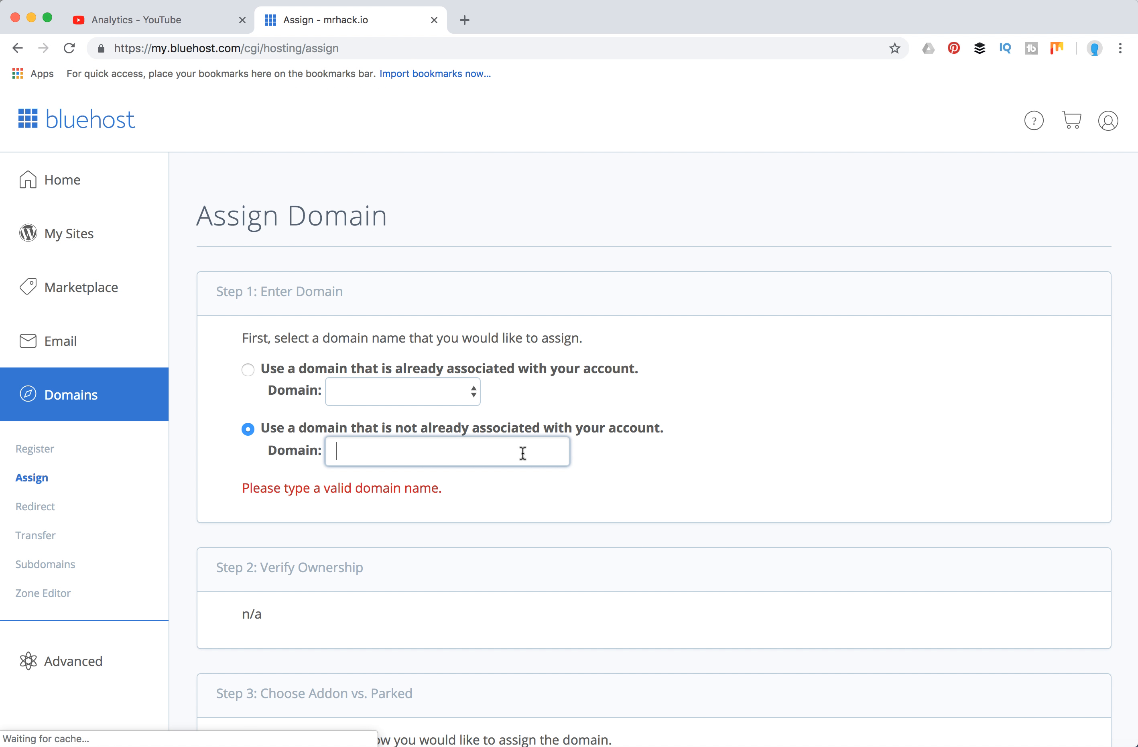
pyautogui.click(502, 449)
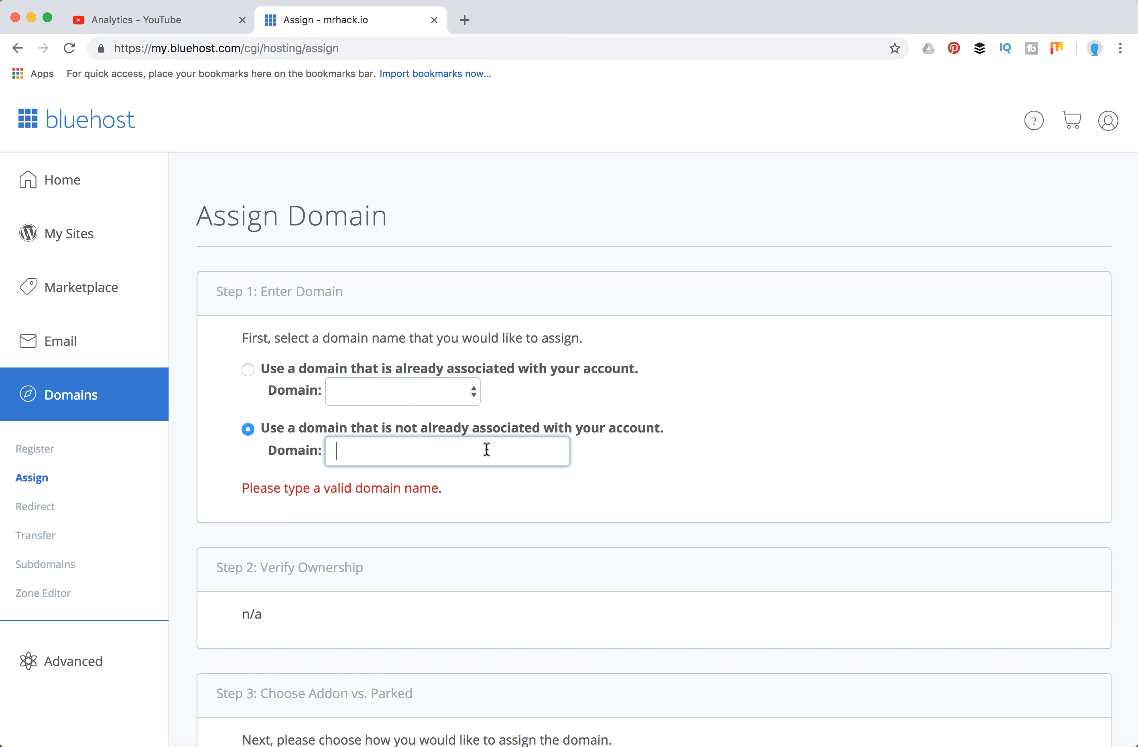
# Start a new WordPress site named TheBuzr with the tagline "Buzz about everything".
pyautogui.click(77, 240)
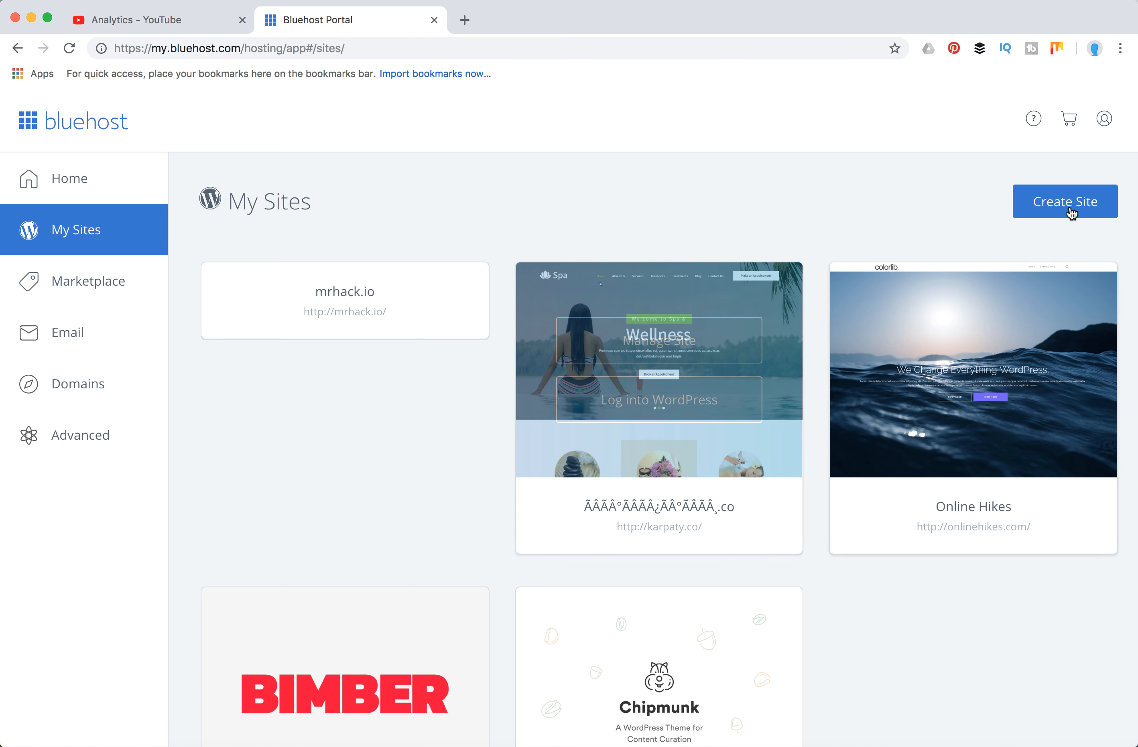
pyautogui.click(1070, 204)
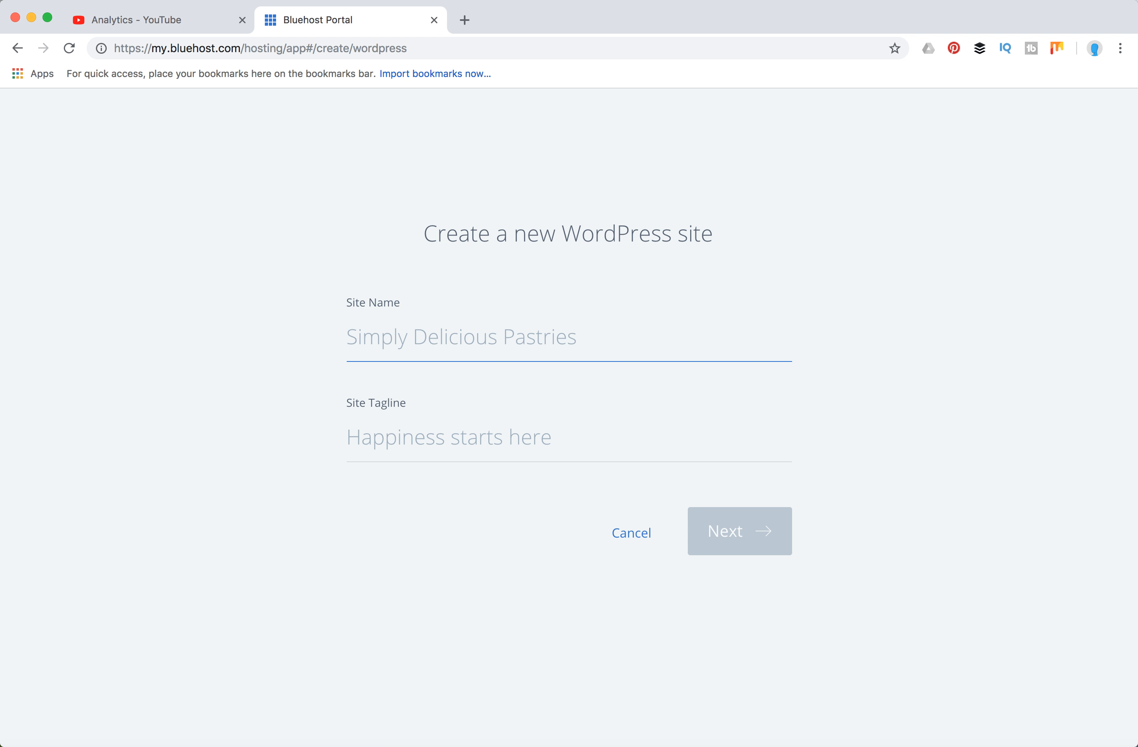
pyautogui.write('TheBuzr')
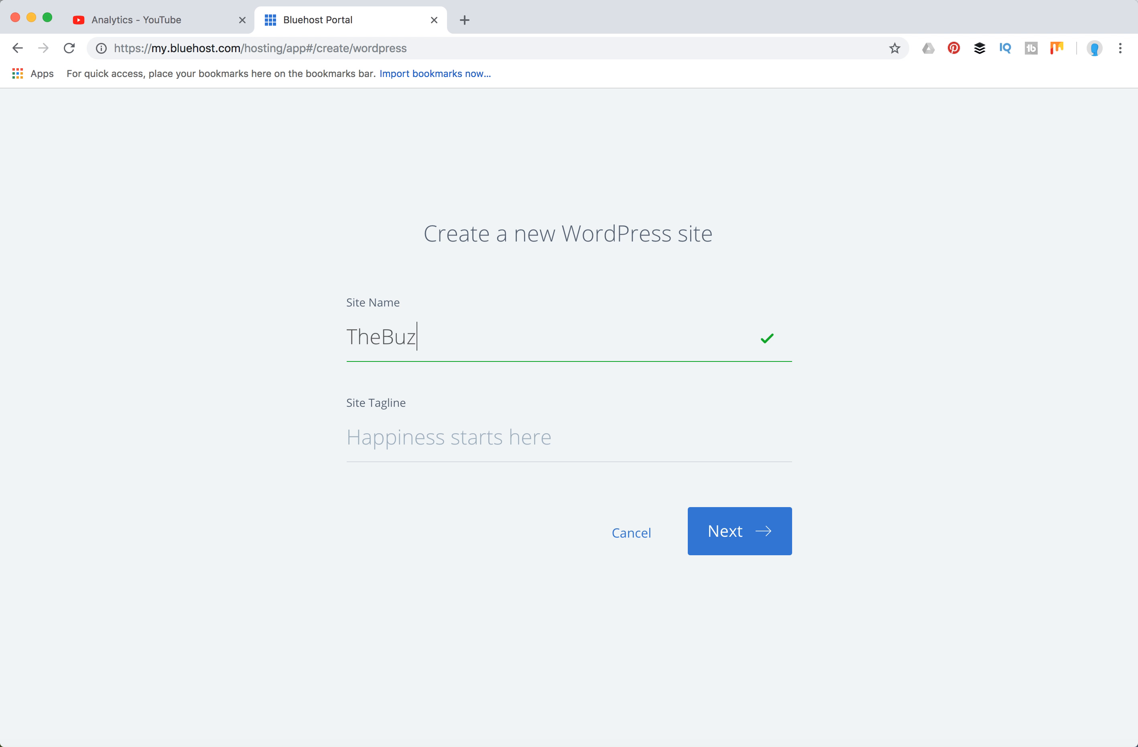
pyautogui.click(534, 434)
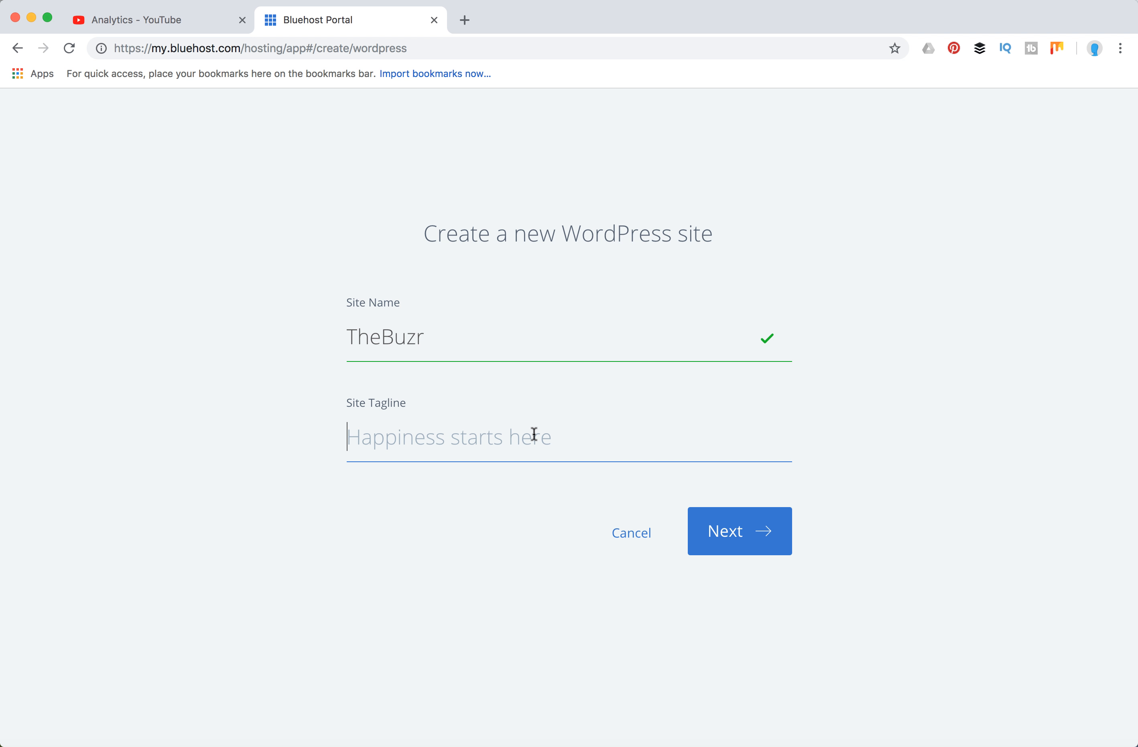
pyautogui.write('Buzz ')
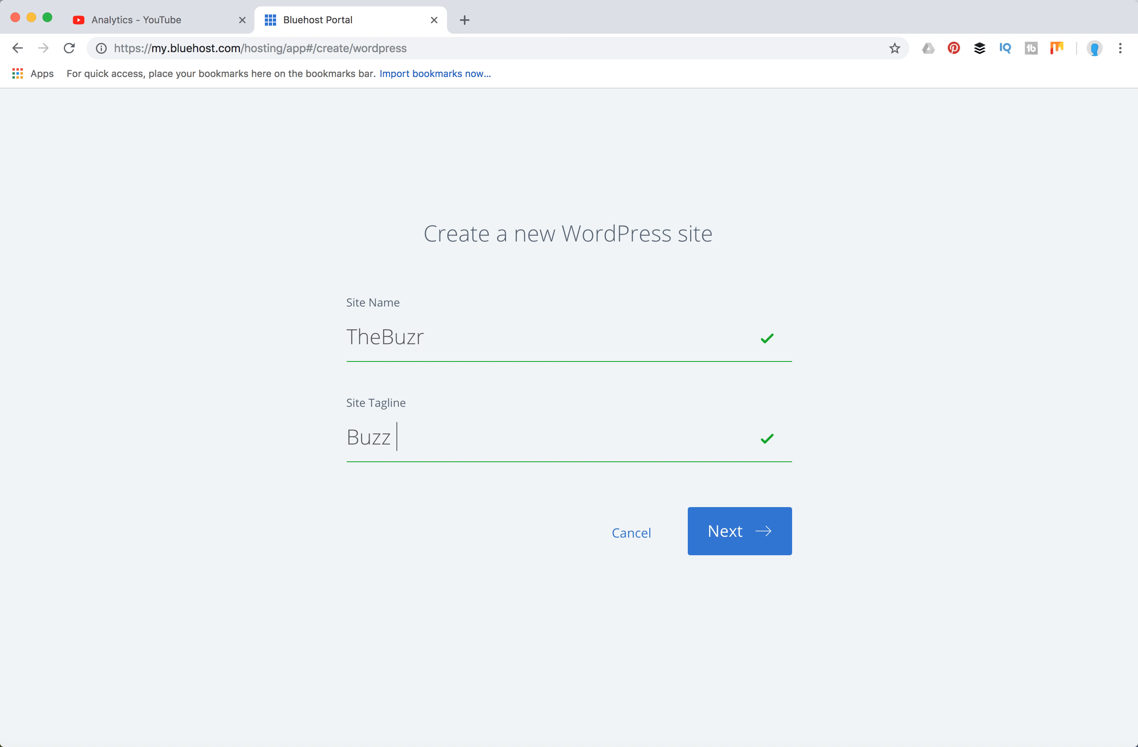
pyautogui.write('about everything')
pyautogui.click(746, 539)
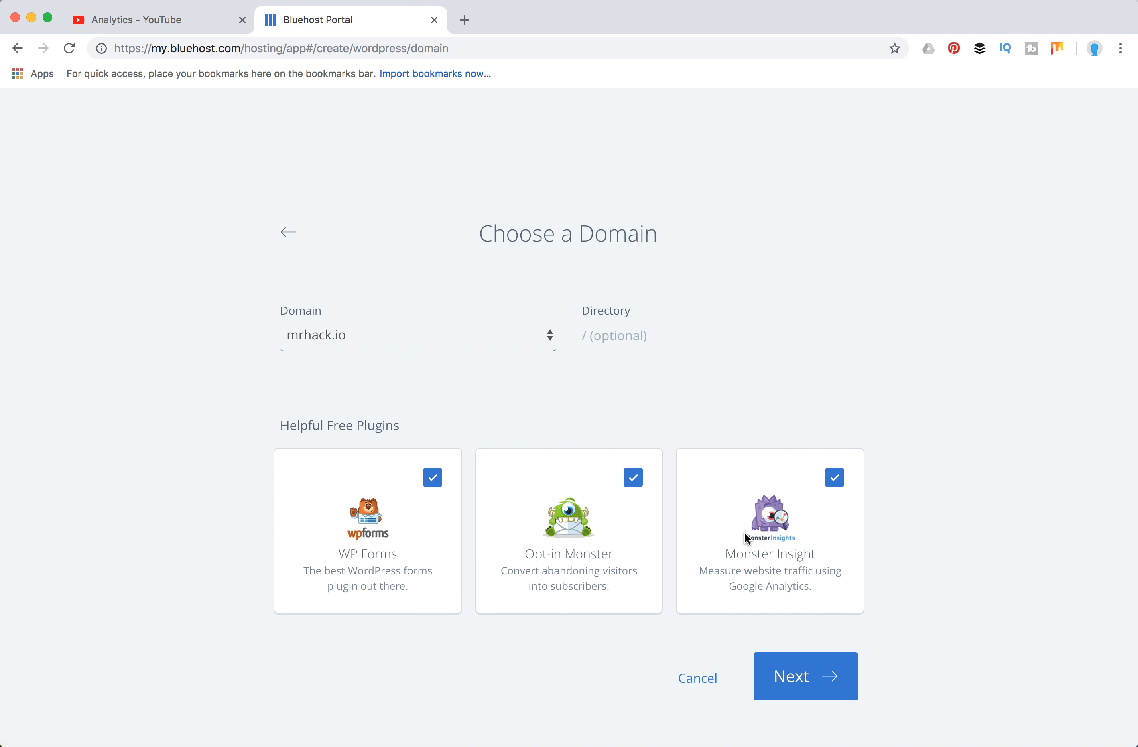
# Assign the domain thebuzr.com to the new site, keep the three suggested free plugins, and continue the installation.
pyautogui.click(504, 344)
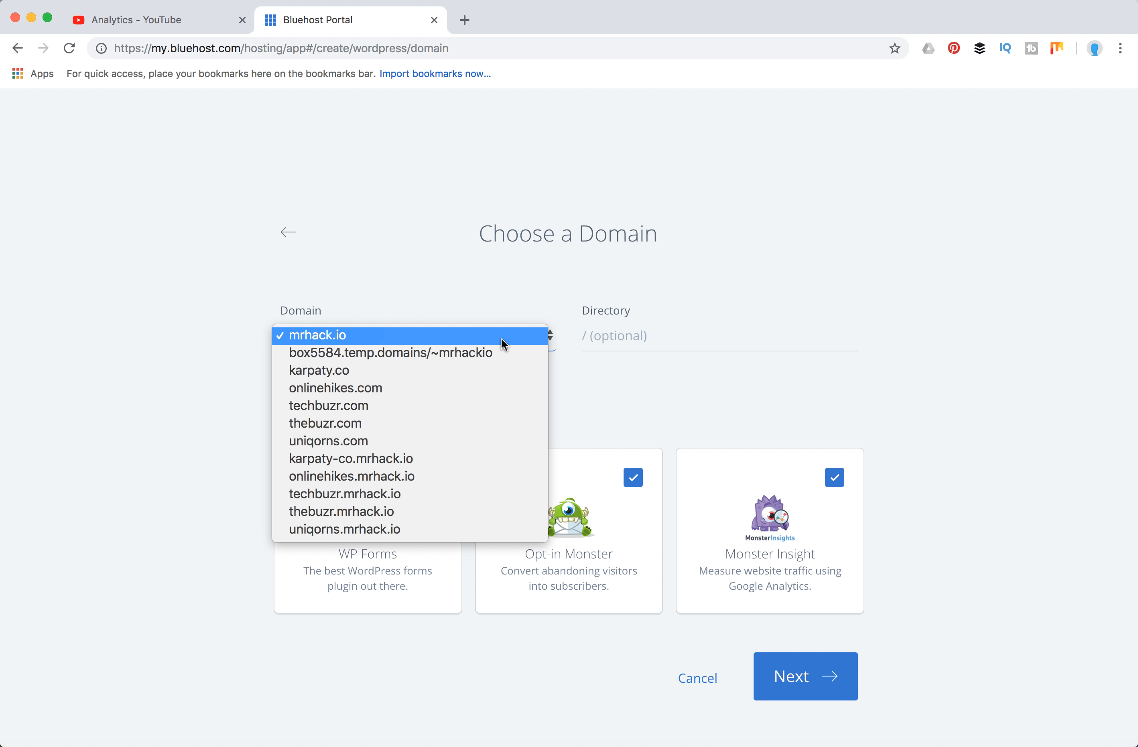
pyautogui.click(517, 425)
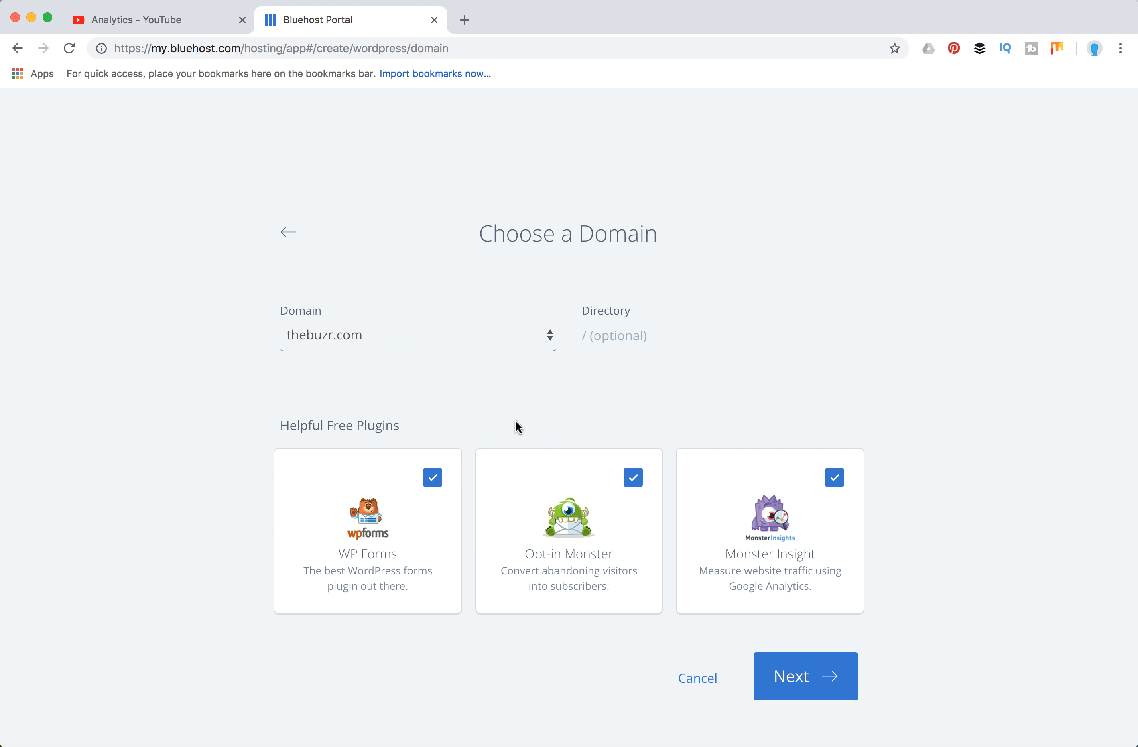
pyautogui.click(536, 346)
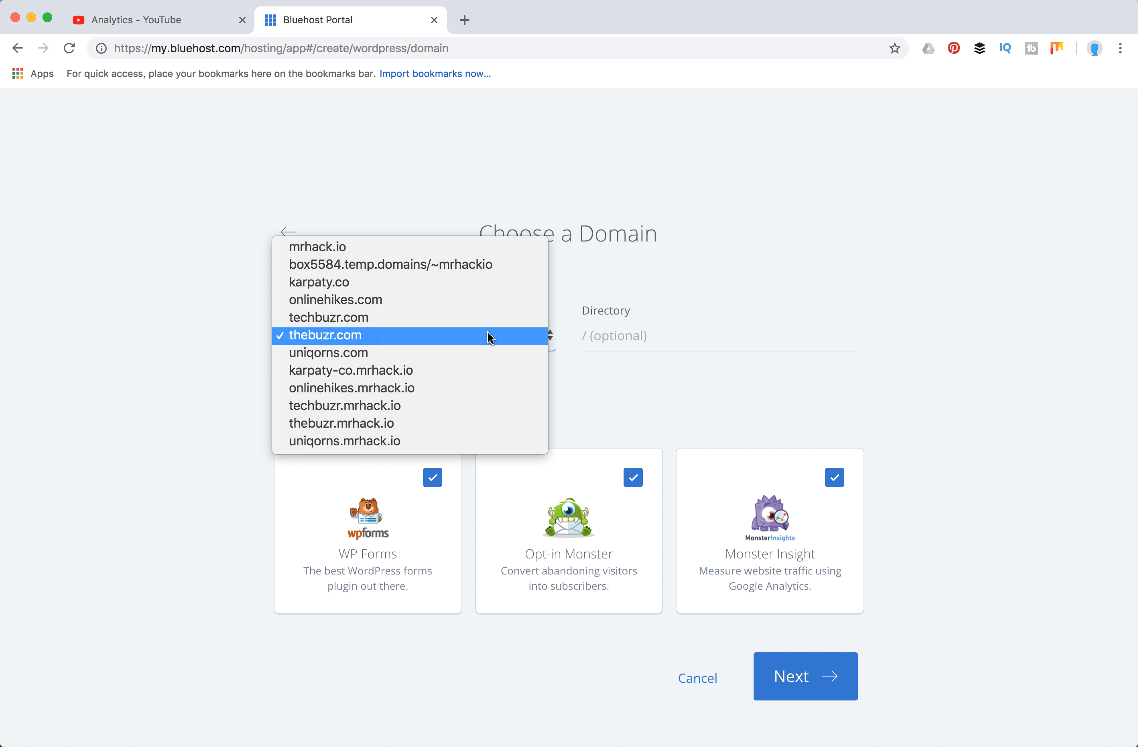
pyautogui.click(487, 342)
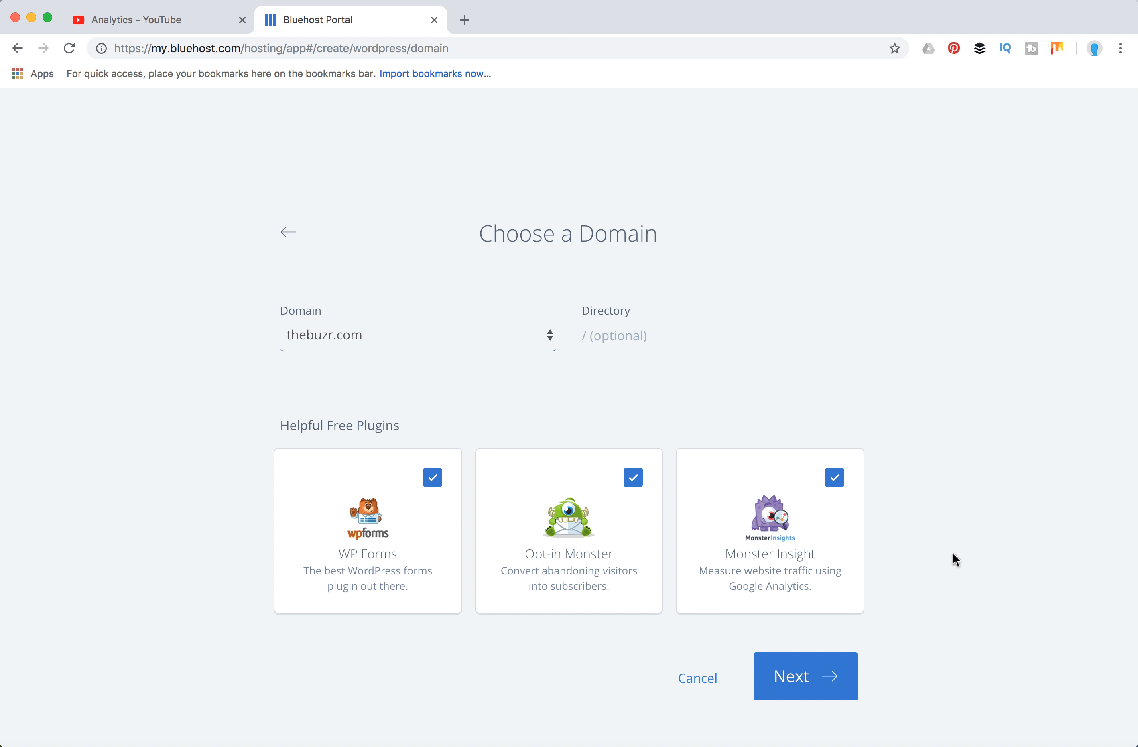
pyautogui.click(806, 680)
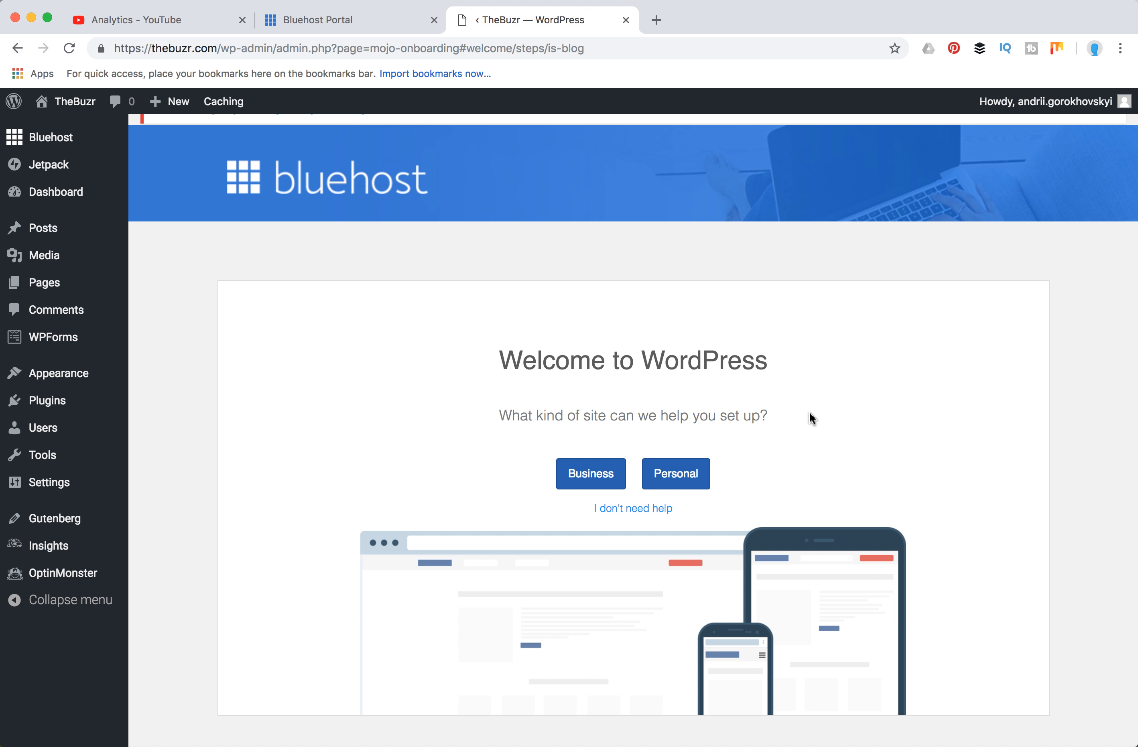
# Set up a business site with blog updates and a static welcome page as homepage, declining the starter Contact Us page.
pyautogui.scroll(-1, 812, 418)
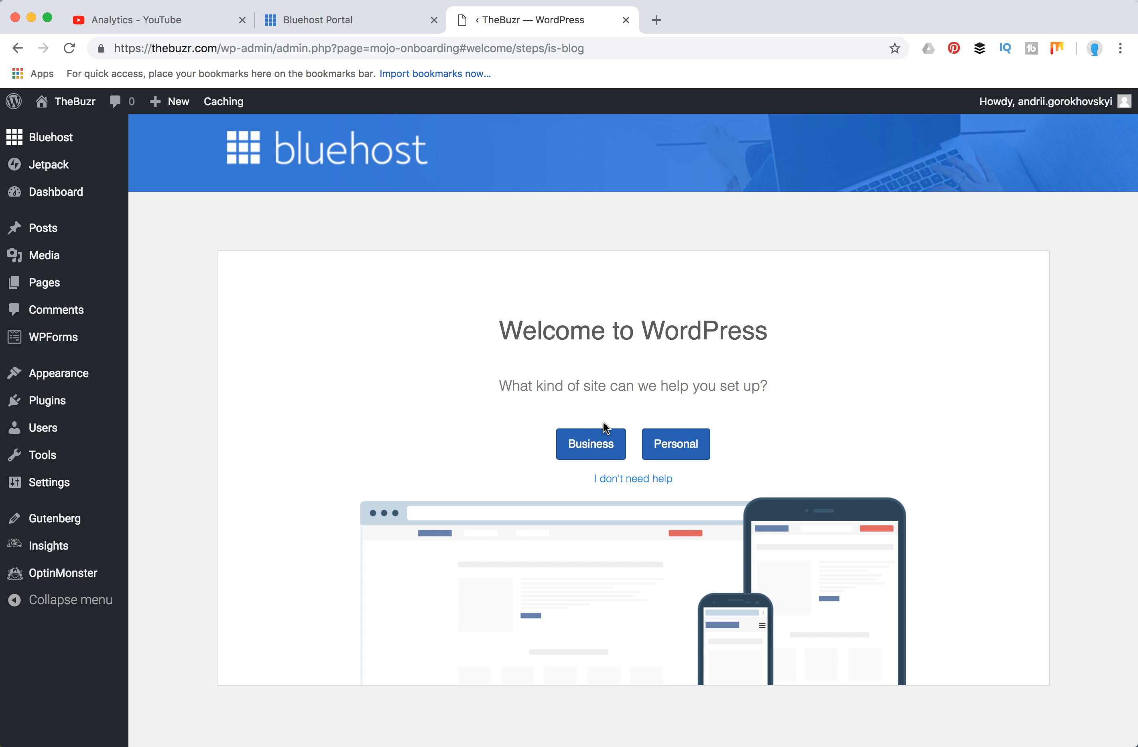
pyautogui.click(597, 450)
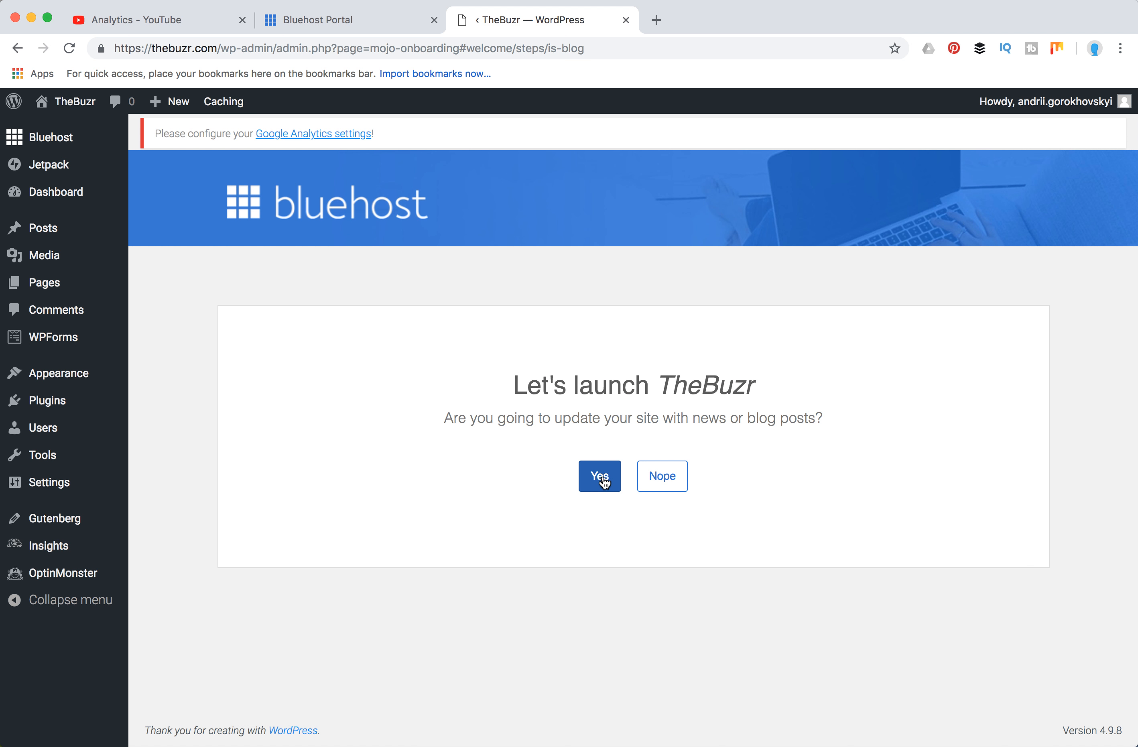
pyautogui.click(601, 480)
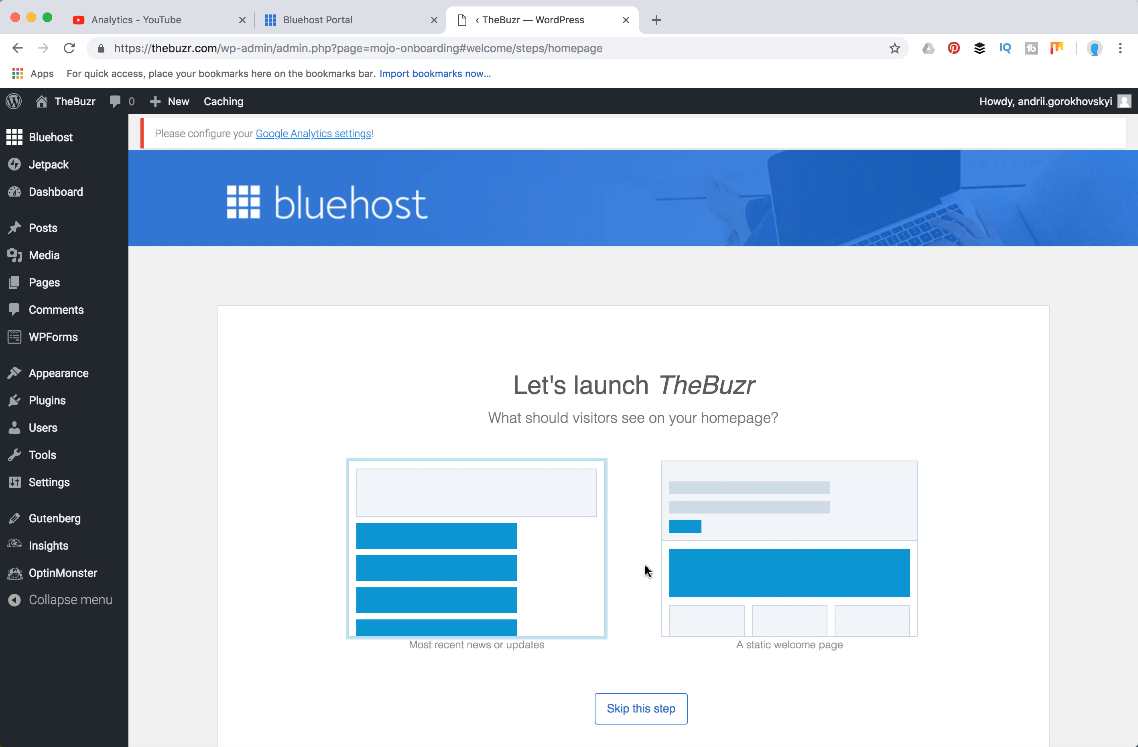
pyautogui.click(733, 538)
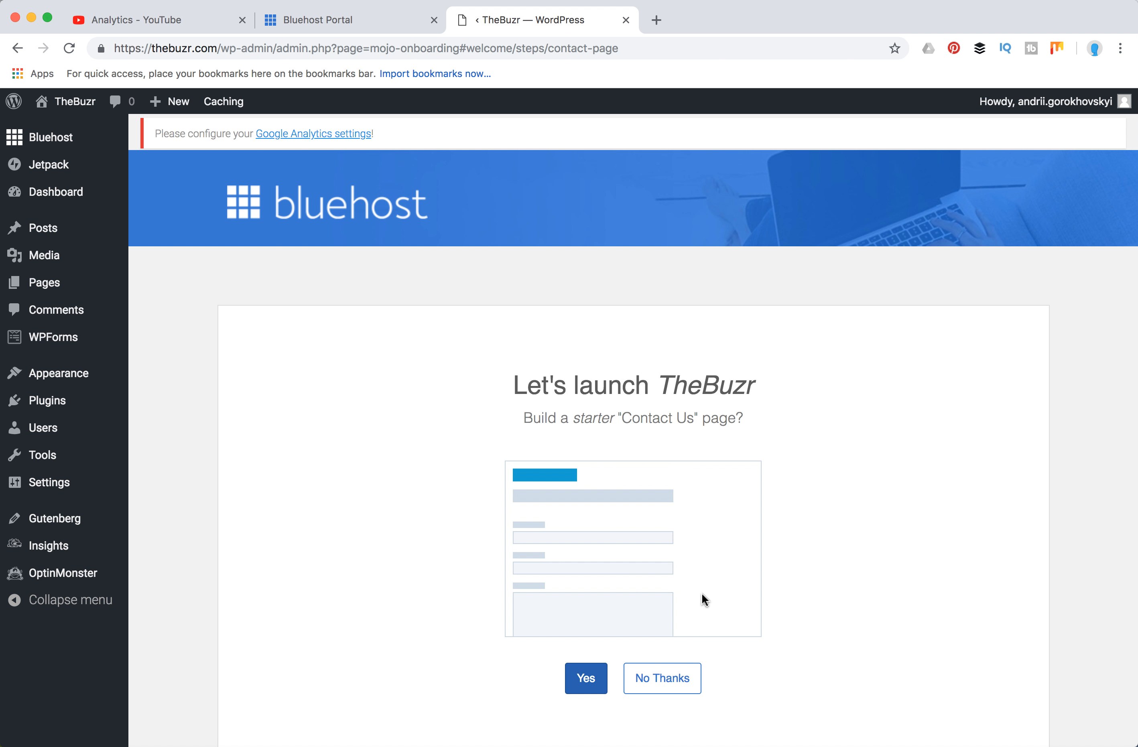
pyautogui.click(663, 682)
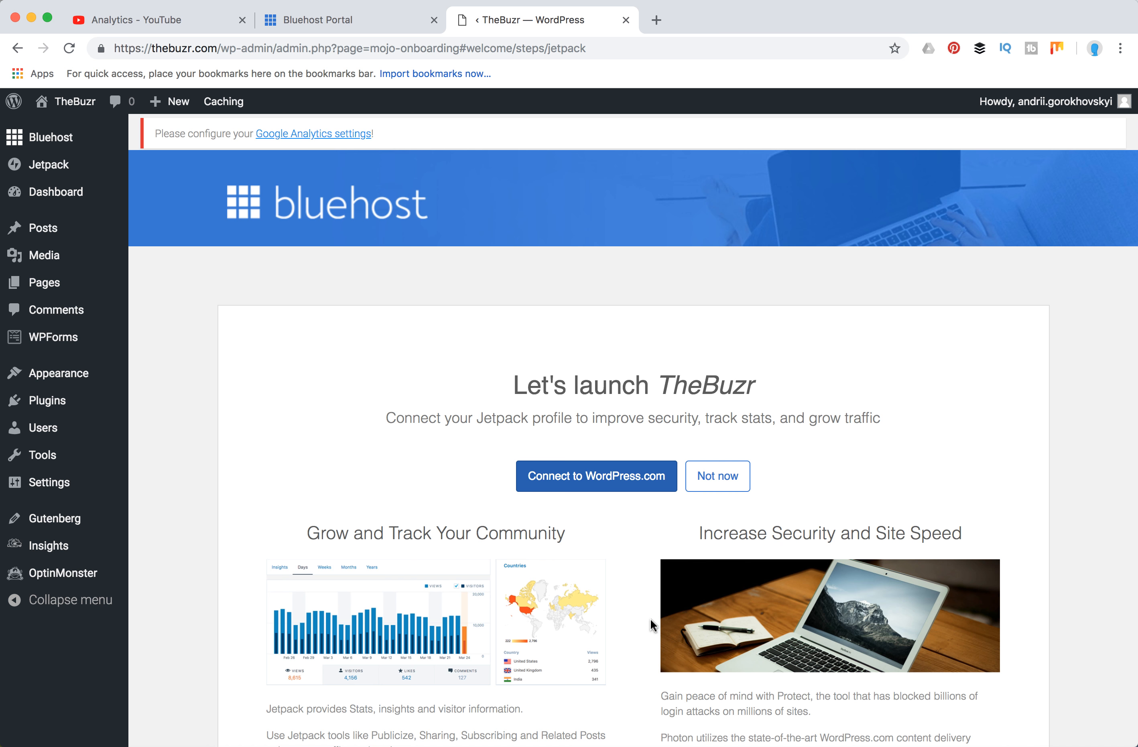
# Skip adding a business address and installing WooCommerce in the launch setup.
pyautogui.scroll(-3, 651, 625)
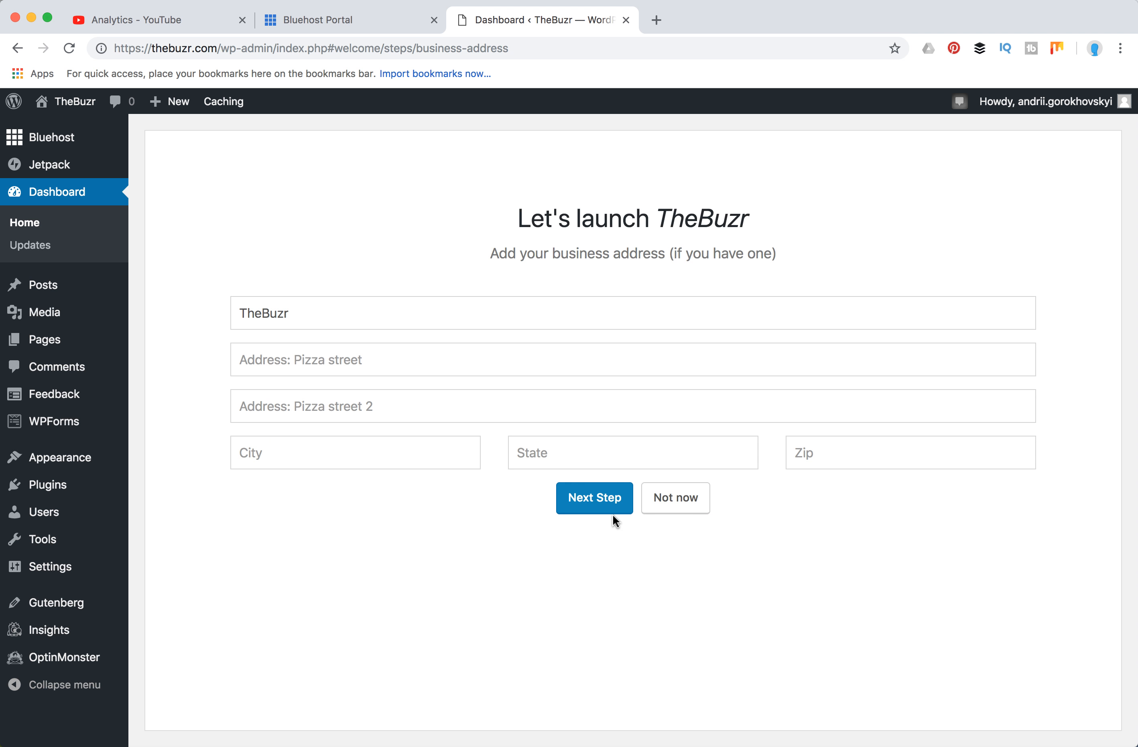
pyautogui.click(667, 500)
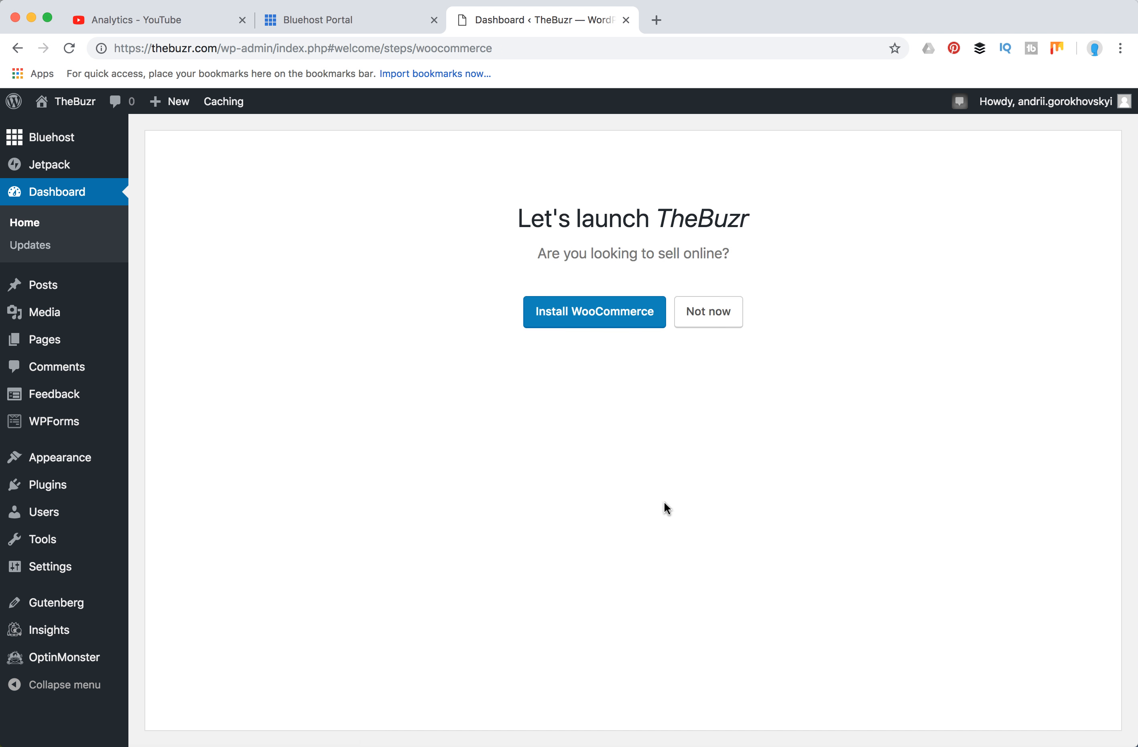
pyautogui.click(700, 315)
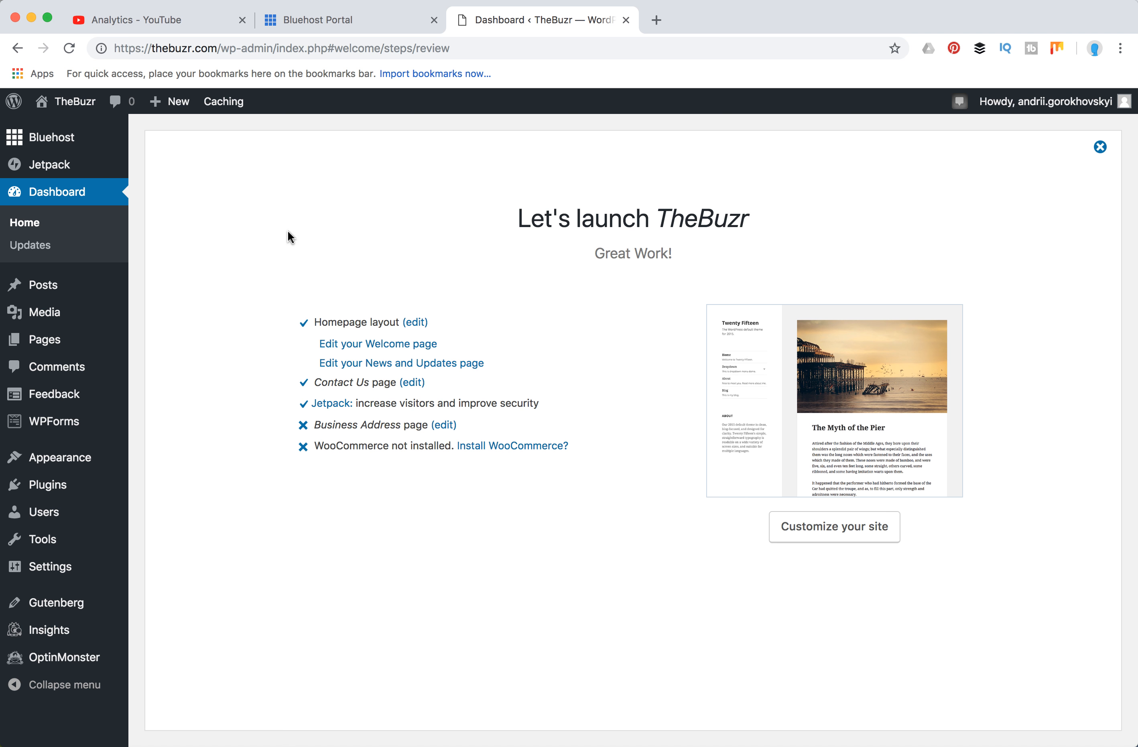
# Open the WordPress theme management page and browse the installed themes.
pyautogui.moveTo(77, 464)
pyautogui.click(146, 460)
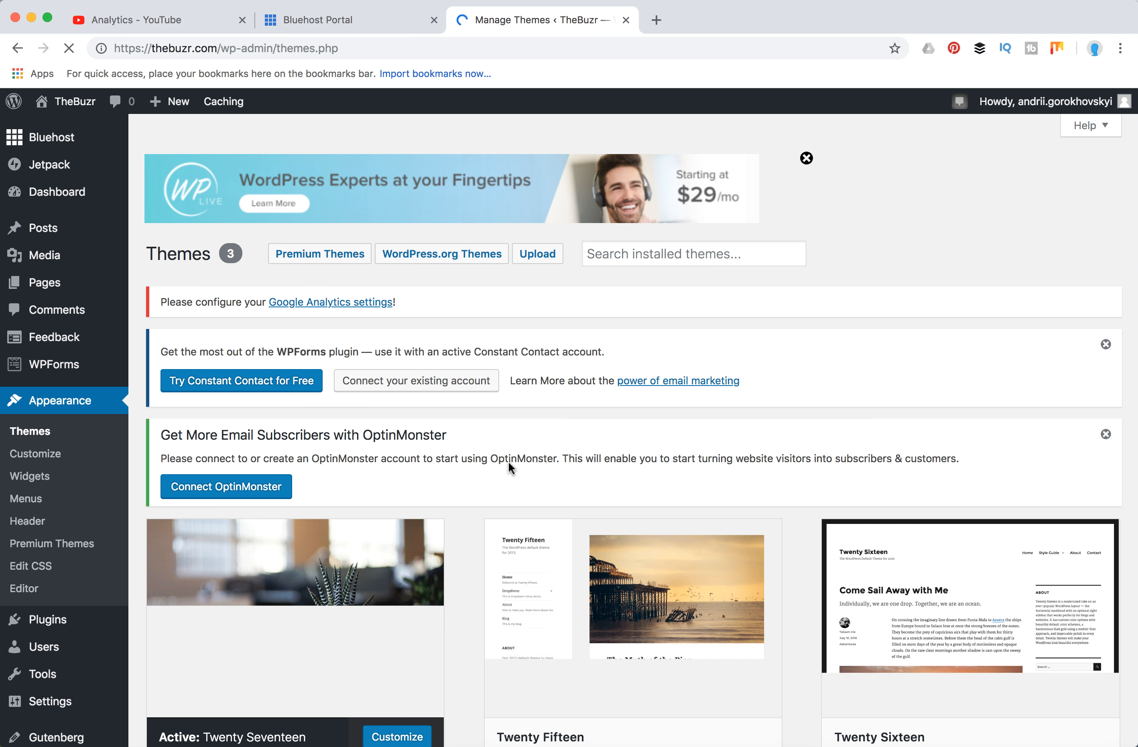
pyautogui.scroll(-5, 508, 460)
pyautogui.scroll(-1, 508, 462)
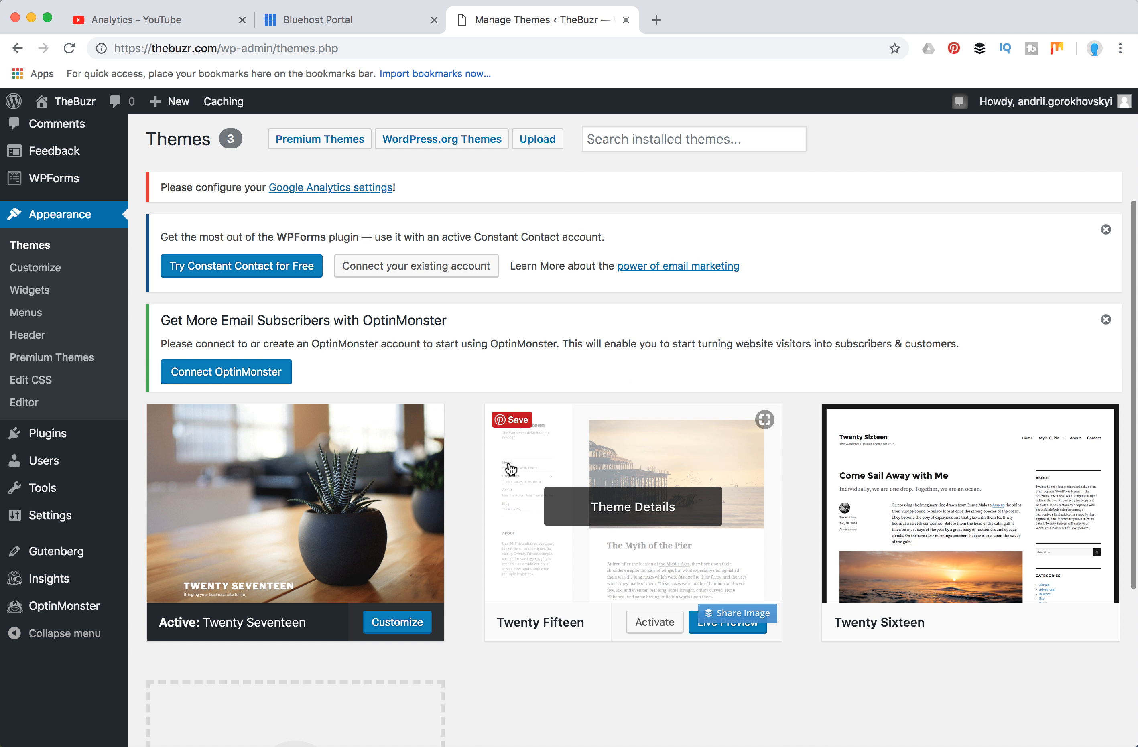
pyautogui.scroll(-5, 466, 500)
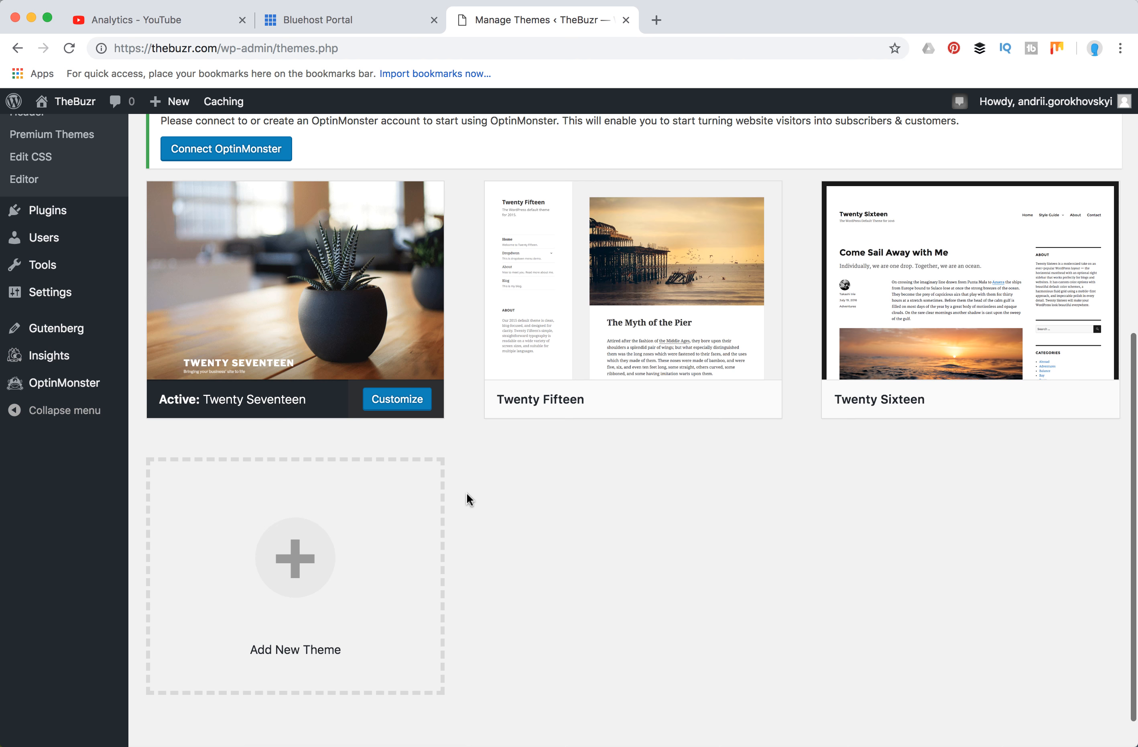
pyautogui.scroll(5, 467, 500)
pyautogui.scroll(4, 466, 499)
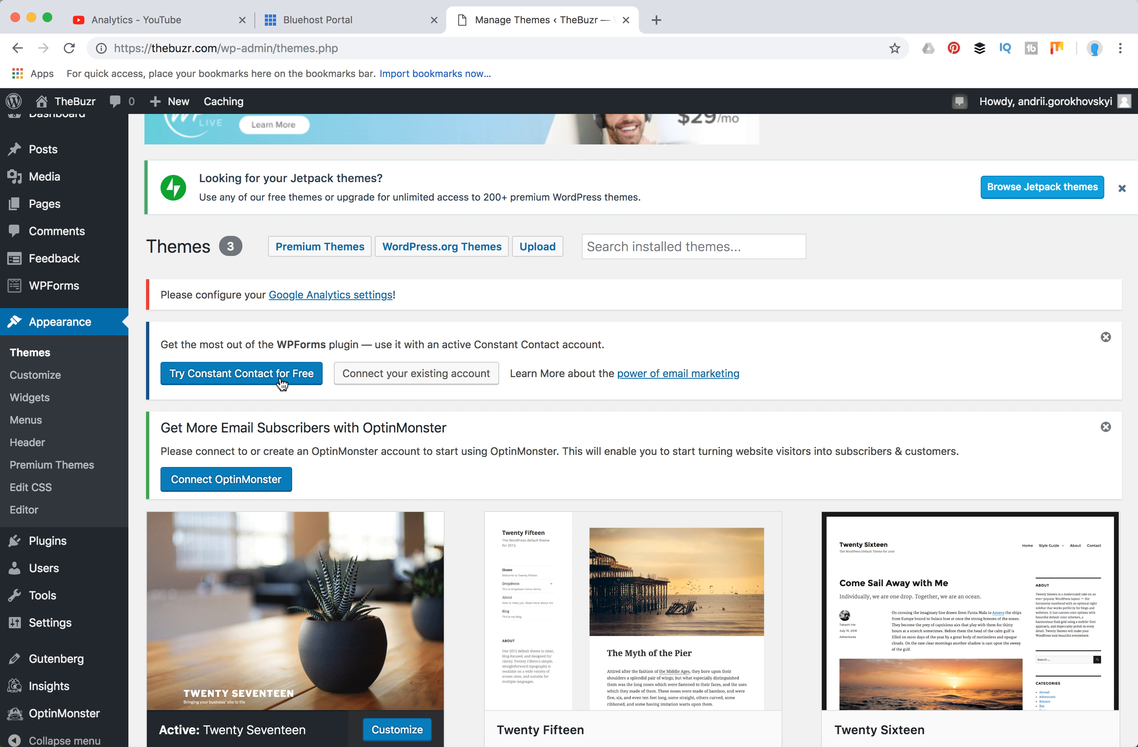
# Open thebuzr.com in a new browser tab and look through the homepage.
pyautogui.click(656, 21)
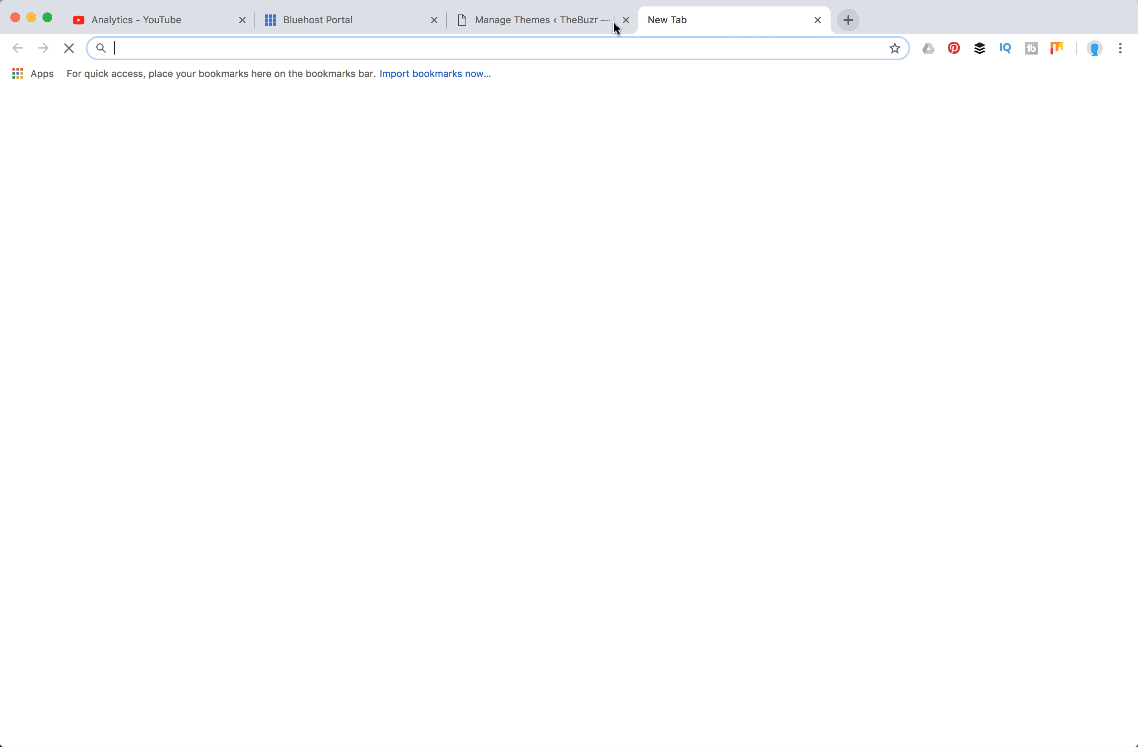
pyautogui.write('the')
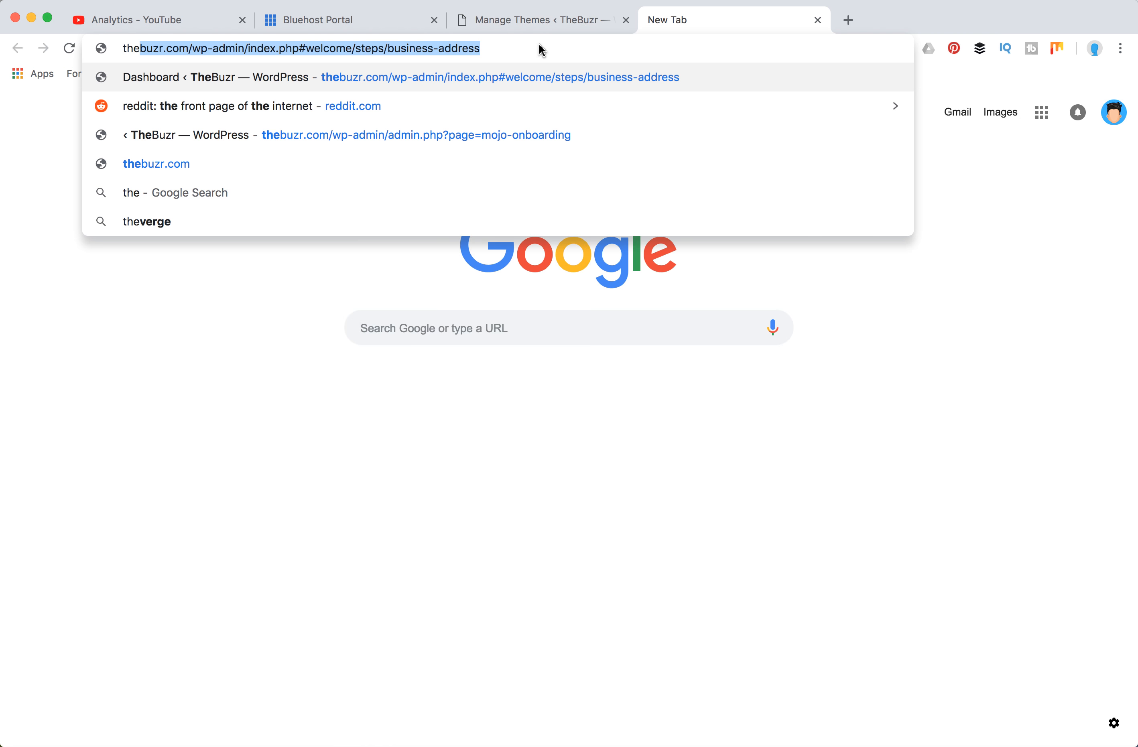
pyautogui.write('buzr.com')
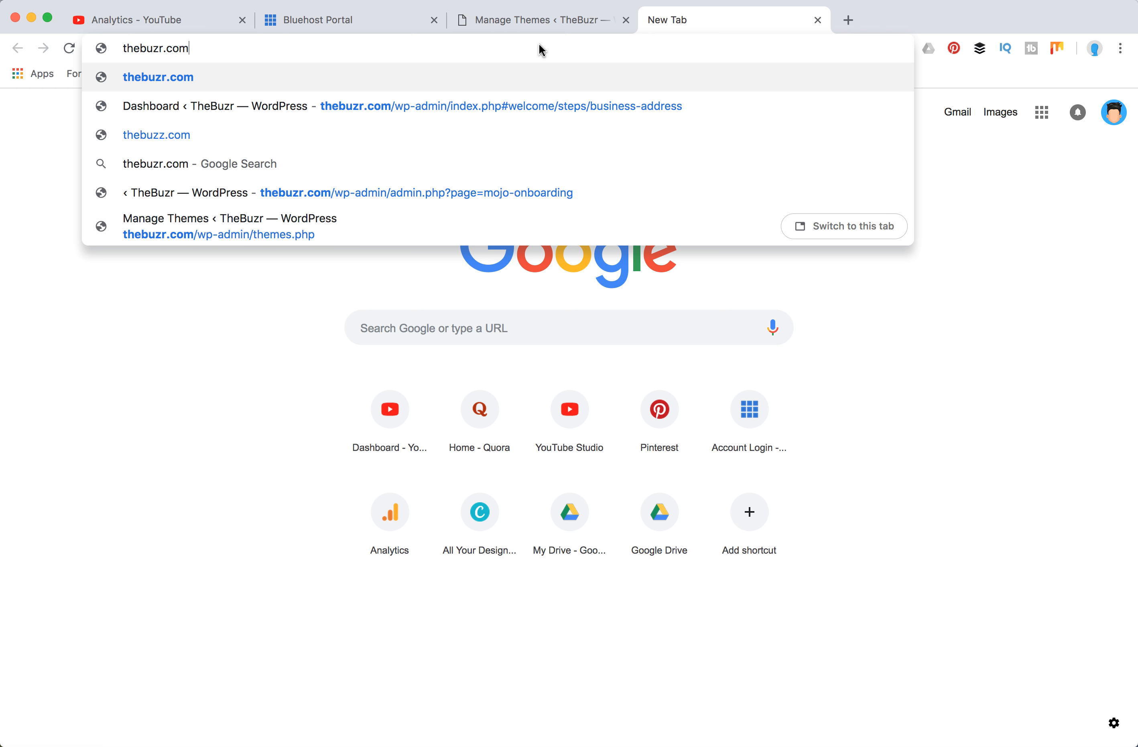
pyautogui.press('Return')
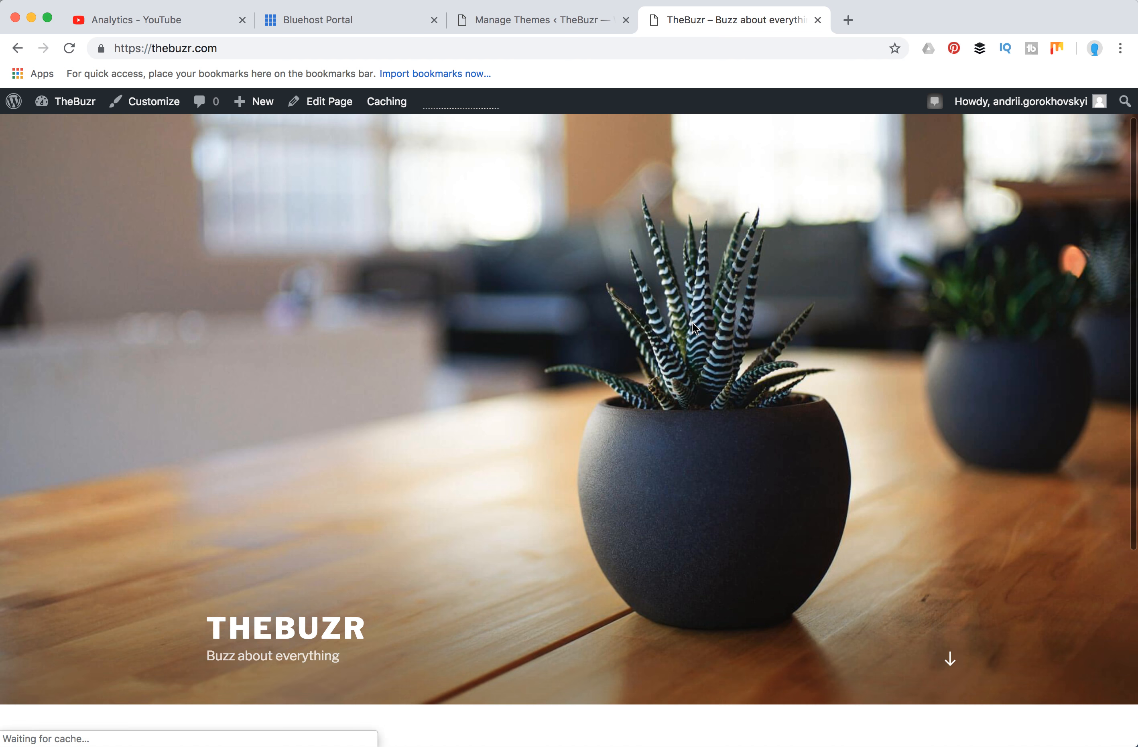
pyautogui.scroll(-7, 695, 328)
pyautogui.scroll(7, 695, 328)
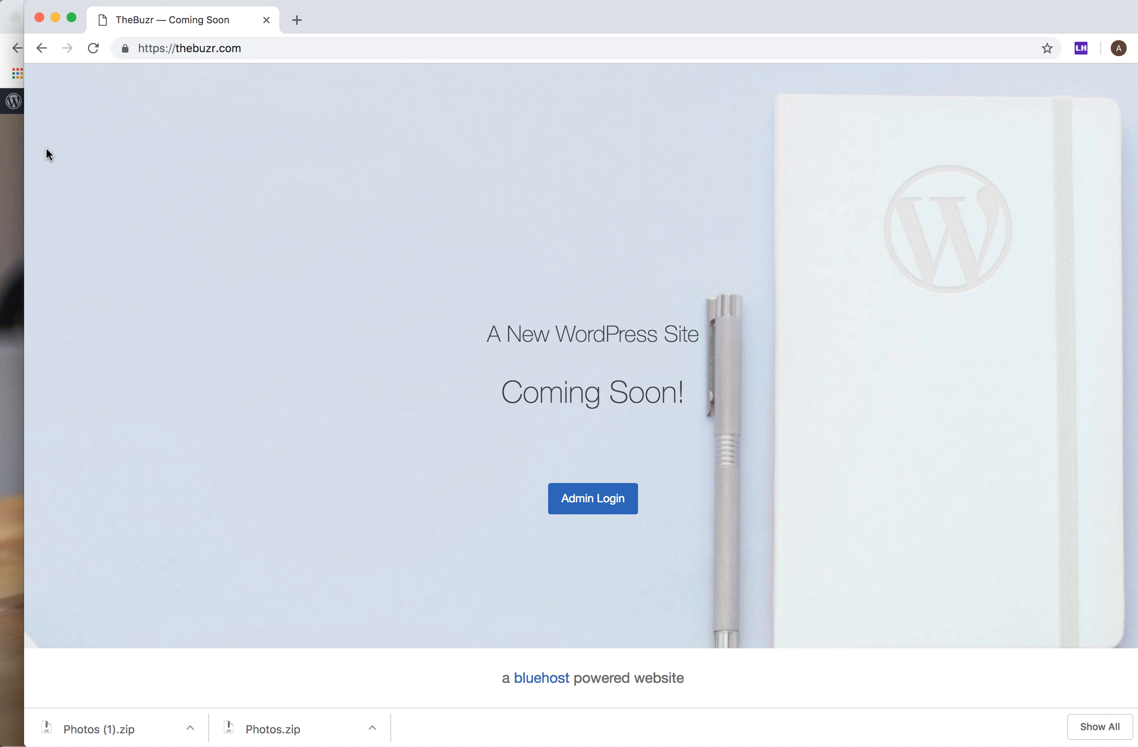
# Return to the WordPress admin and launch the site from the Bluehost home page to replace the Coming Soon page.
pyautogui.click(17, 170)
pyautogui.click(493, 46)
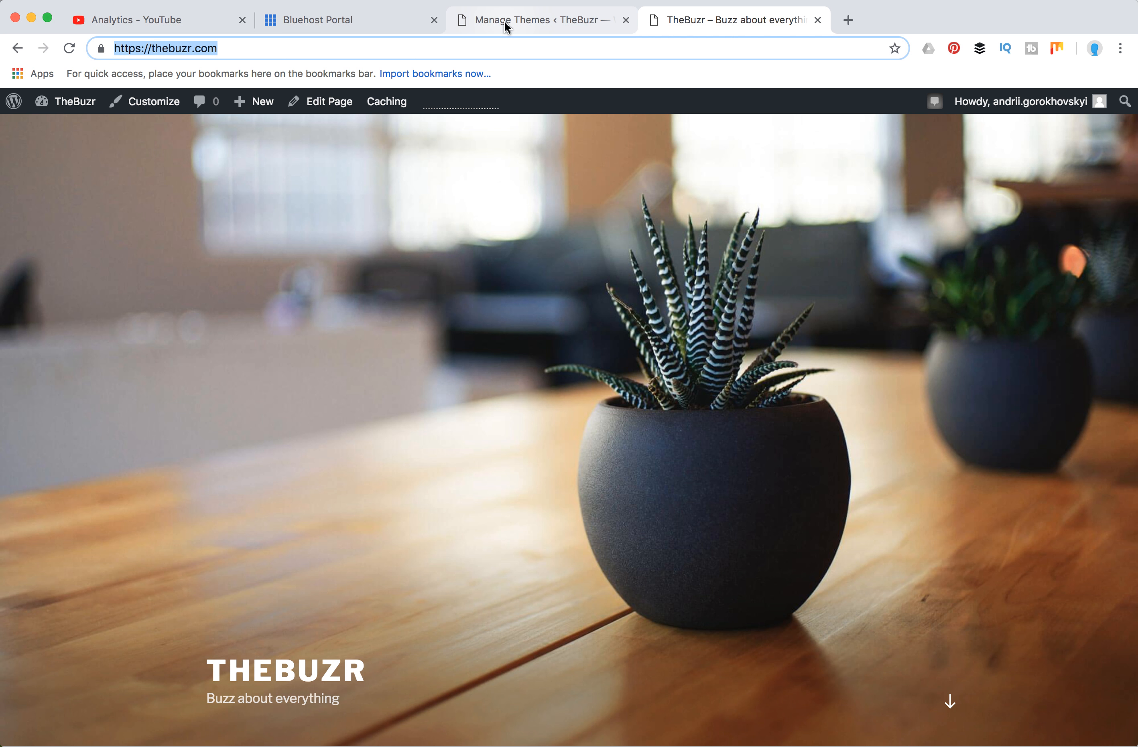
pyautogui.click(504, 20)
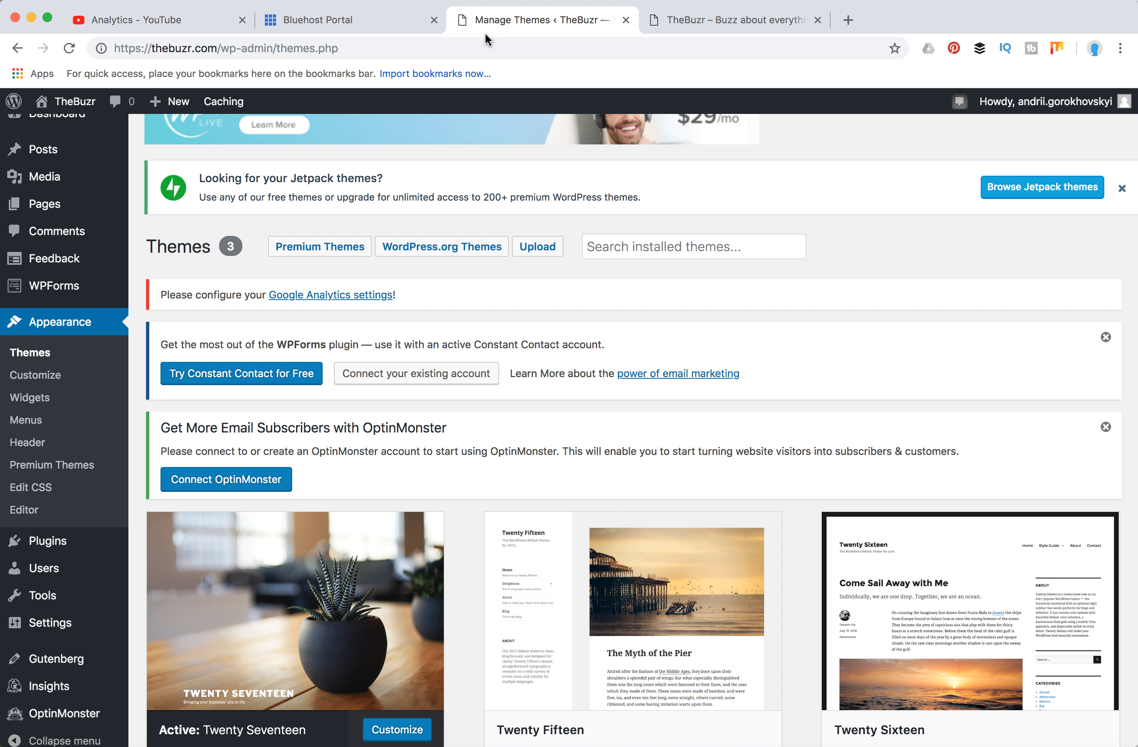
pyautogui.scroll(3, 247, 249)
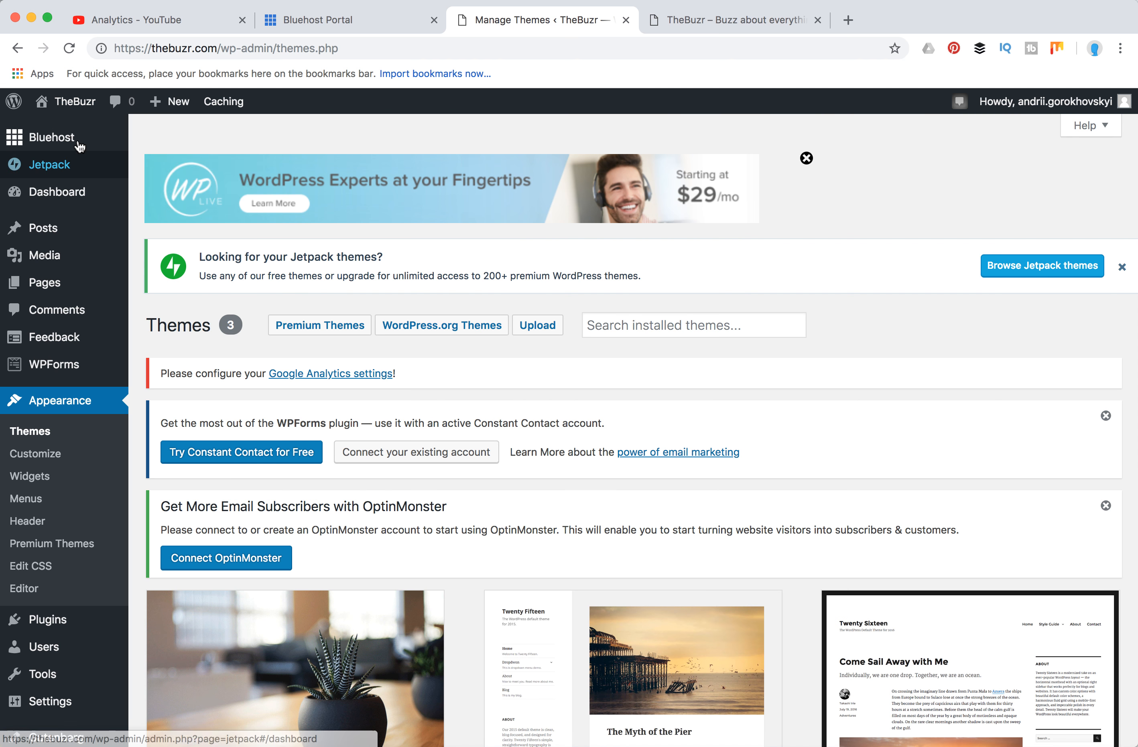
pyautogui.moveTo(81, 147)
pyautogui.click(163, 145)
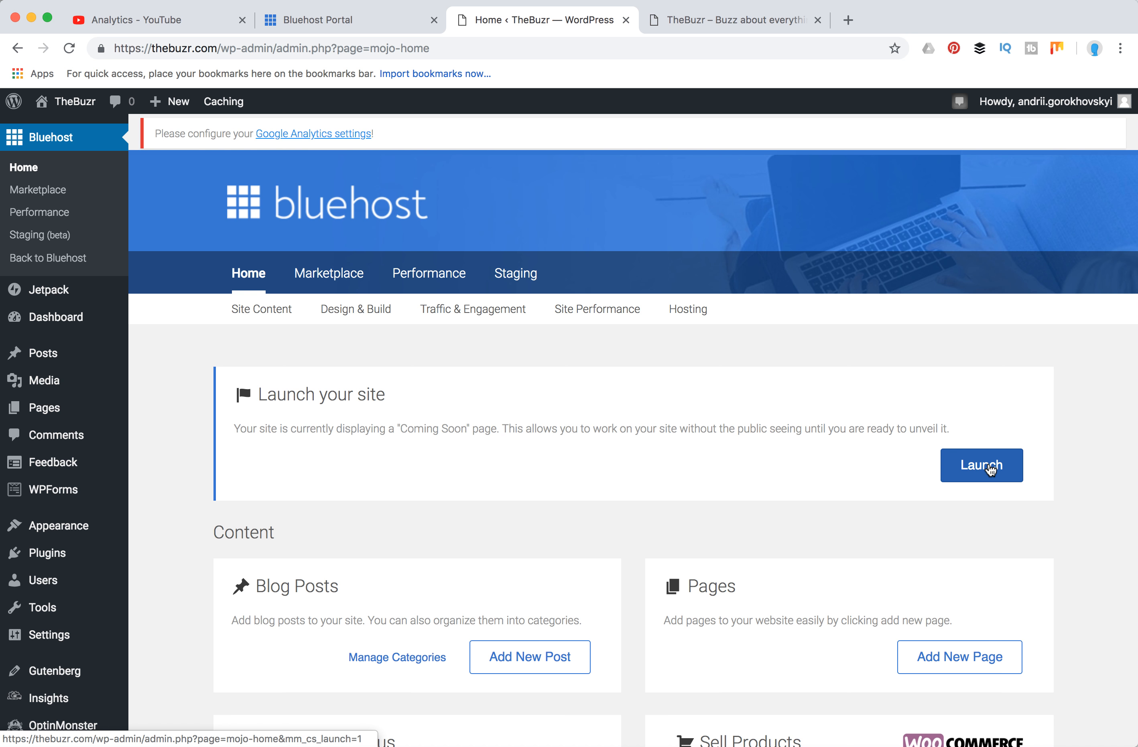
pyautogui.click(984, 472)
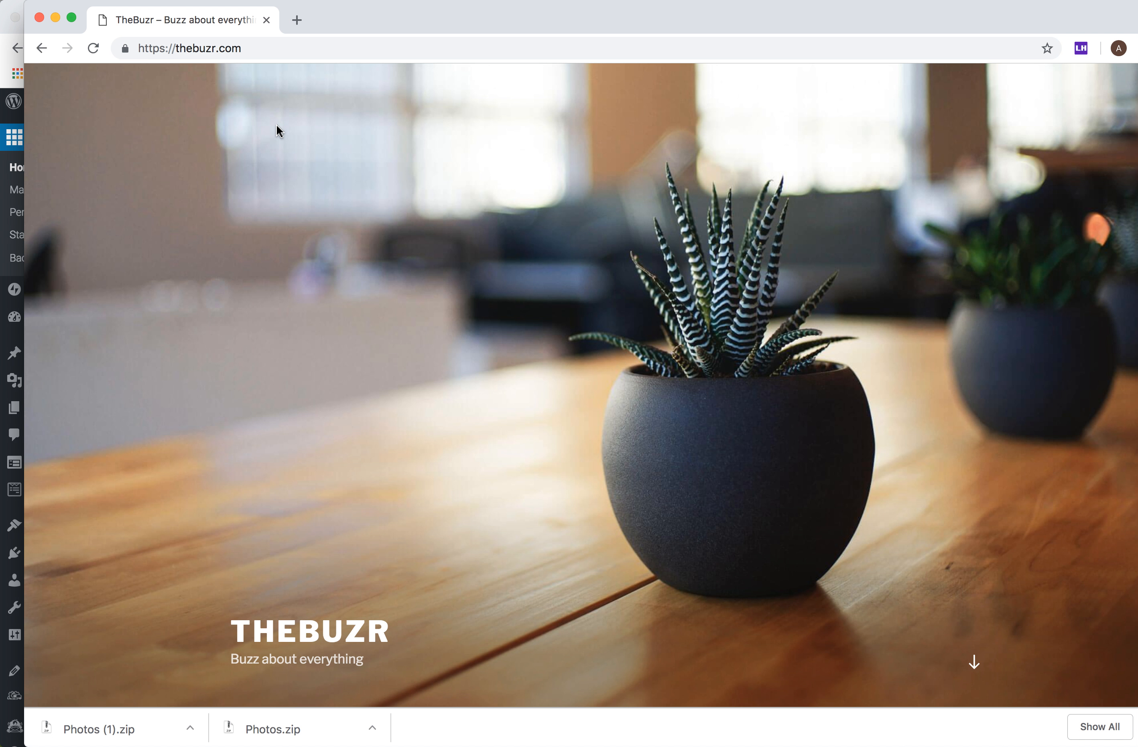
# Examine the public thebuzr.com homepage in the other browser window, from the header image down to the footer.
pyautogui.scroll(-6, 461, 302)
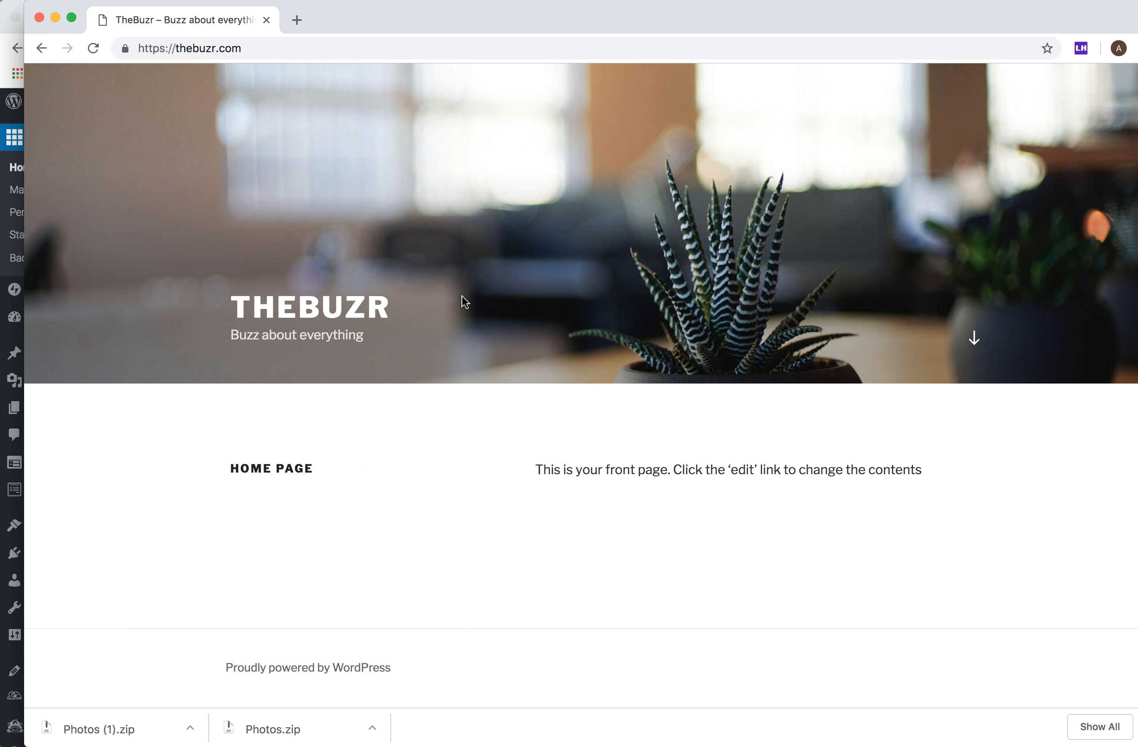
pyautogui.scroll(6, 462, 302)
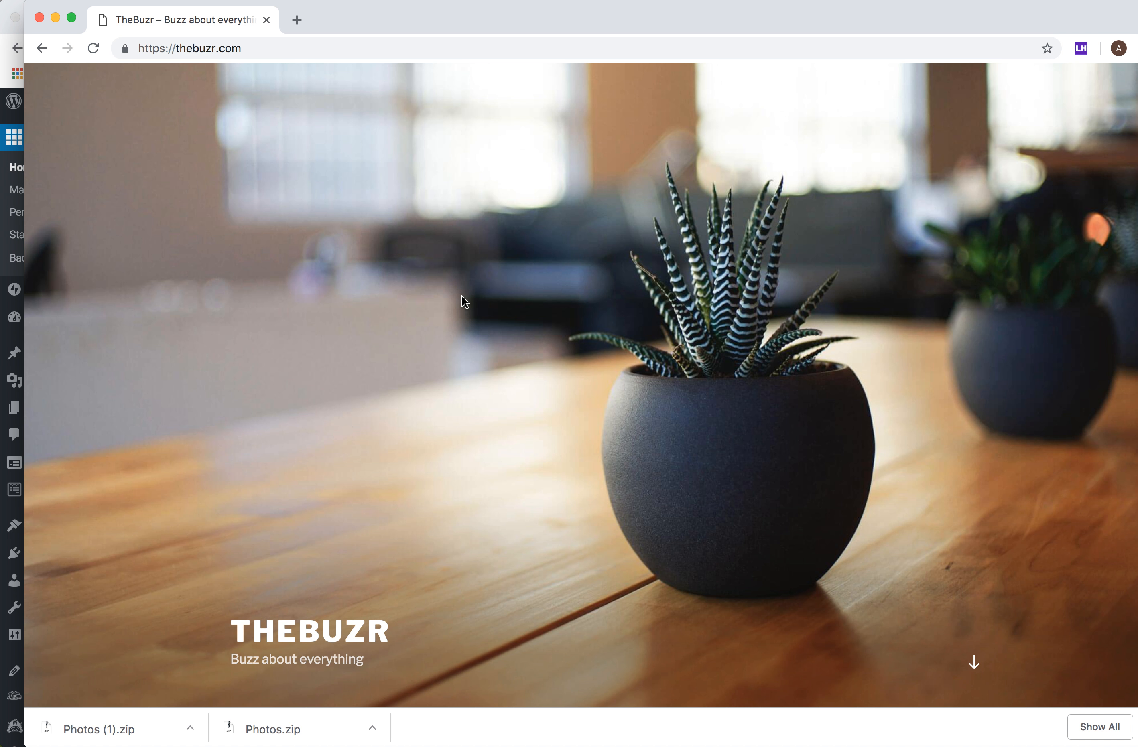
pyautogui.scroll(-4, 465, 302)
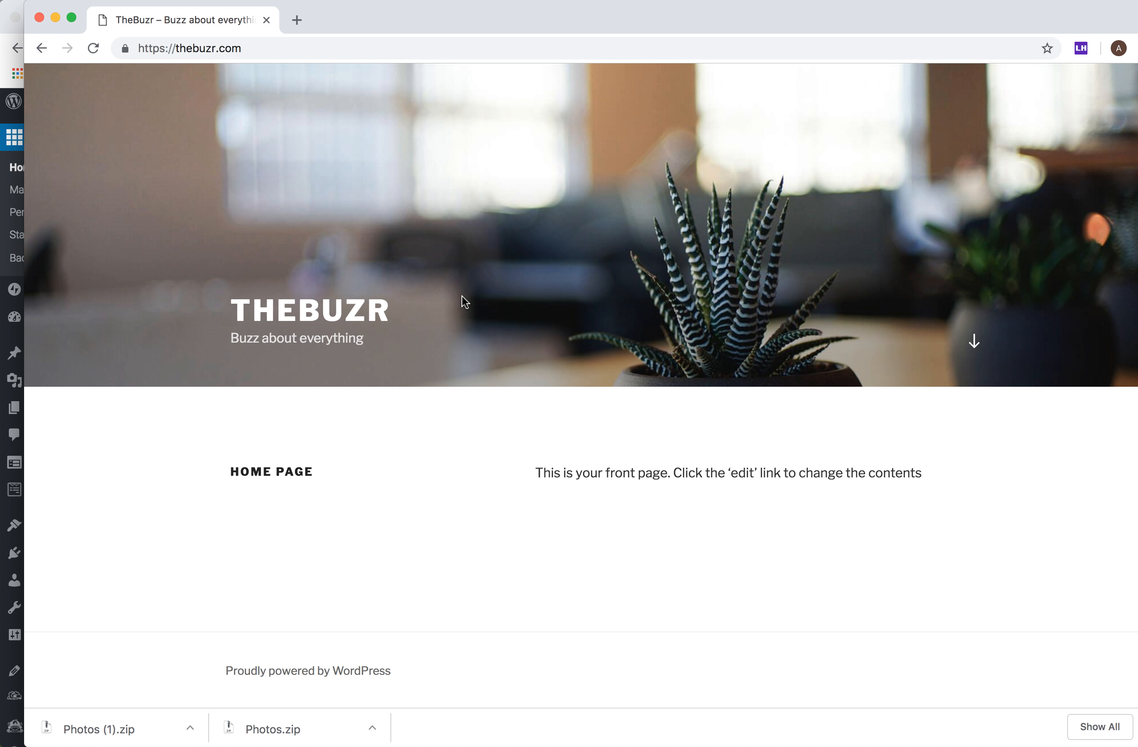
pyautogui.scroll(5, 465, 302)
pyautogui.scroll(-5, 464, 302)
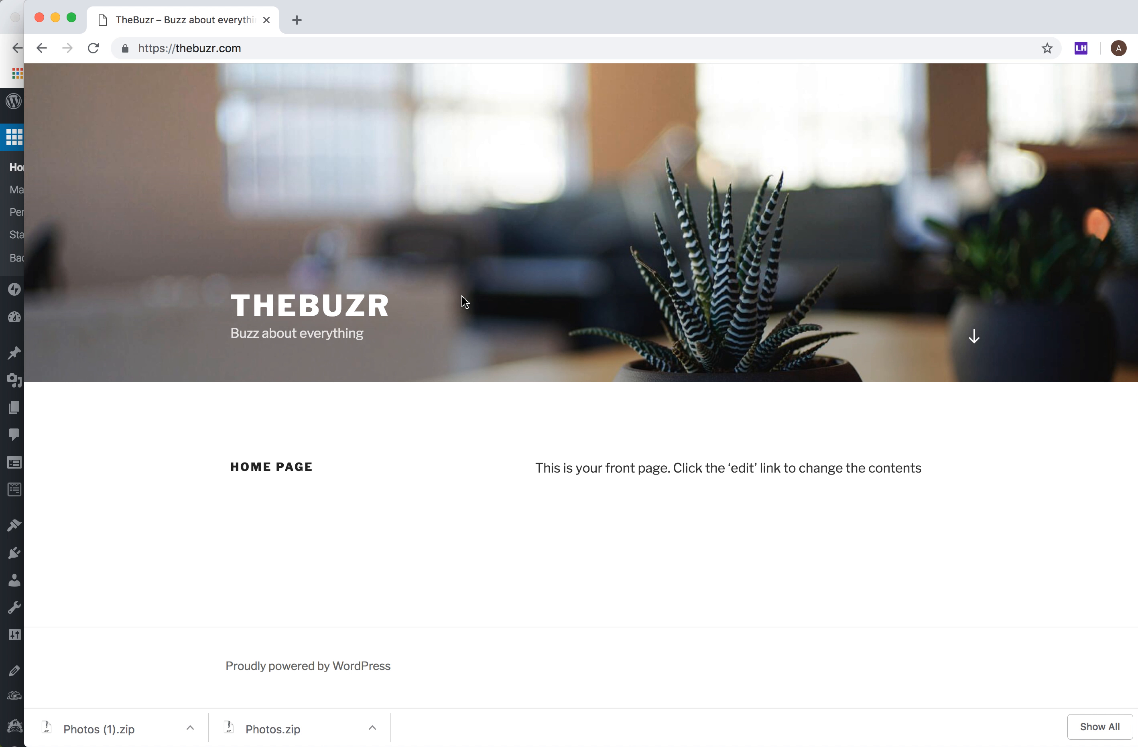